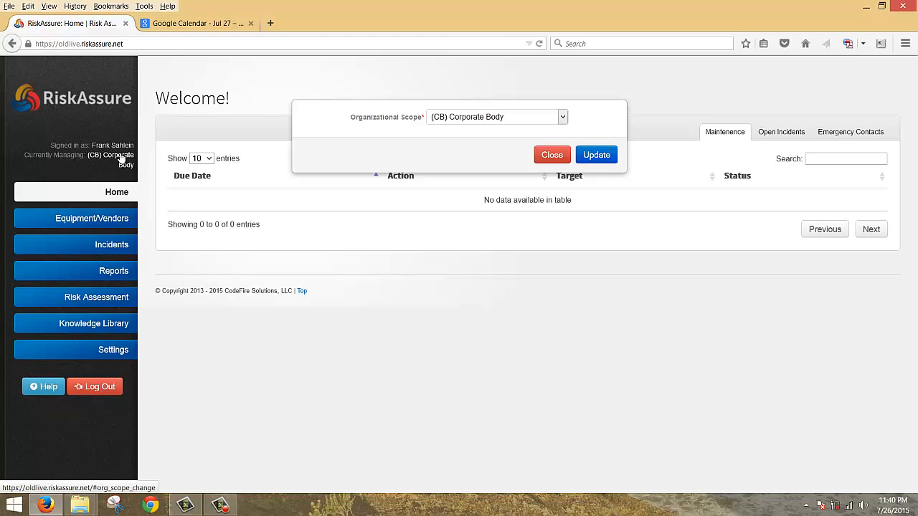
# - Change the managed organizational scope from (CB) Corporate Body to (Boise) Wings Boise
pyautogui.click(454, 118)
pyautogui.click(459, 149)
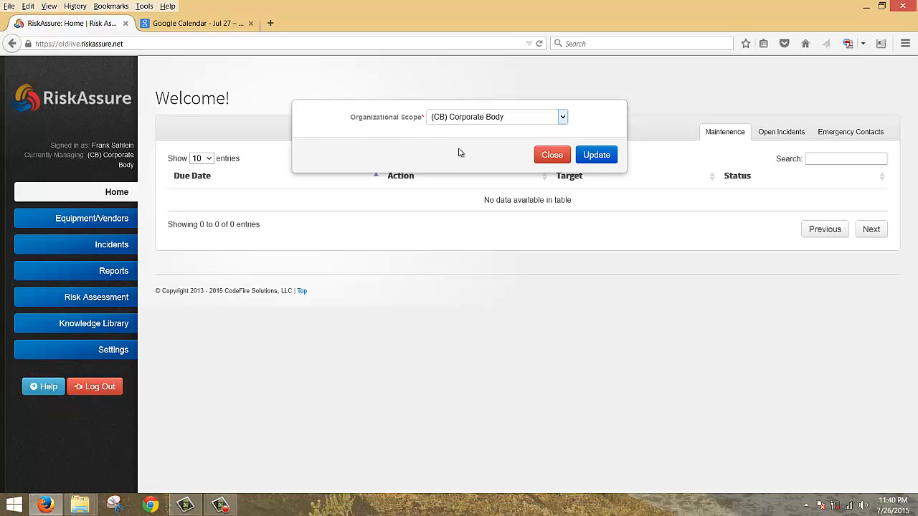
pyautogui.click(594, 156)
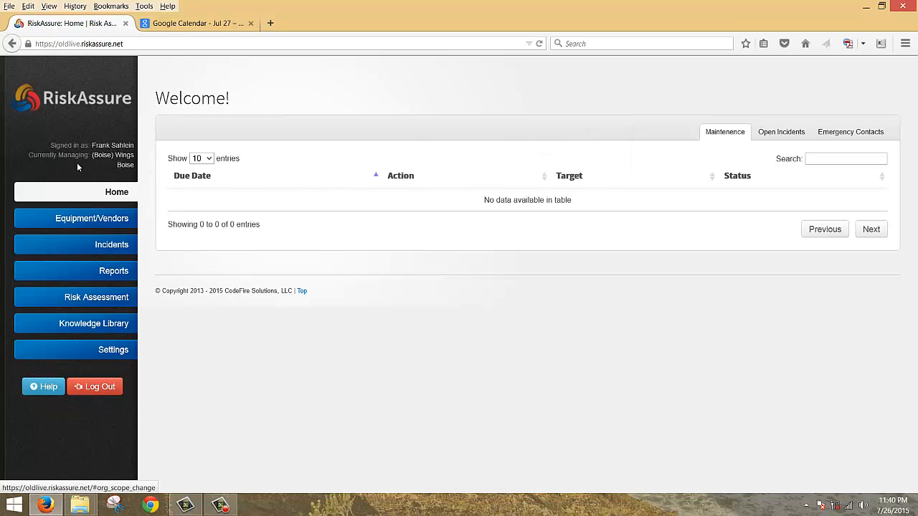
# - On the Incident List, view the archived incident, return to Open Incidents, and open 1: Bar Injury
pyautogui.click(116, 245)
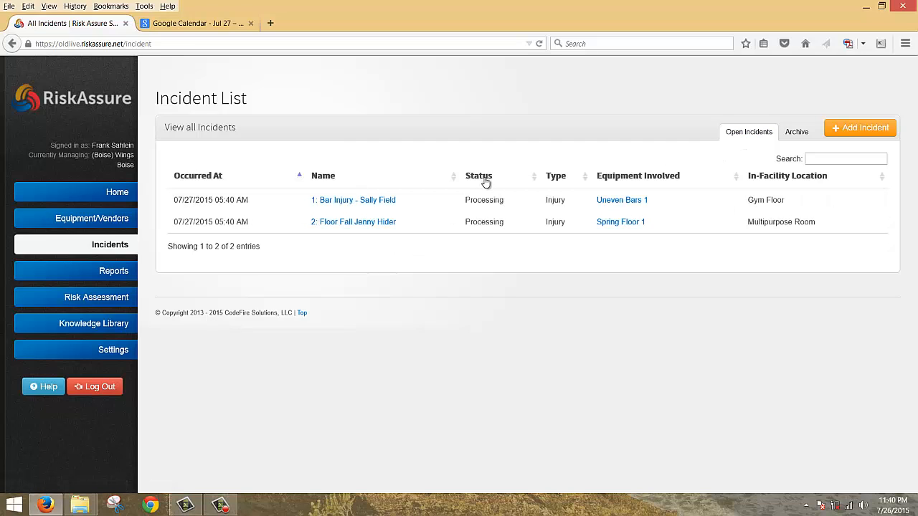
pyautogui.click(797, 134)
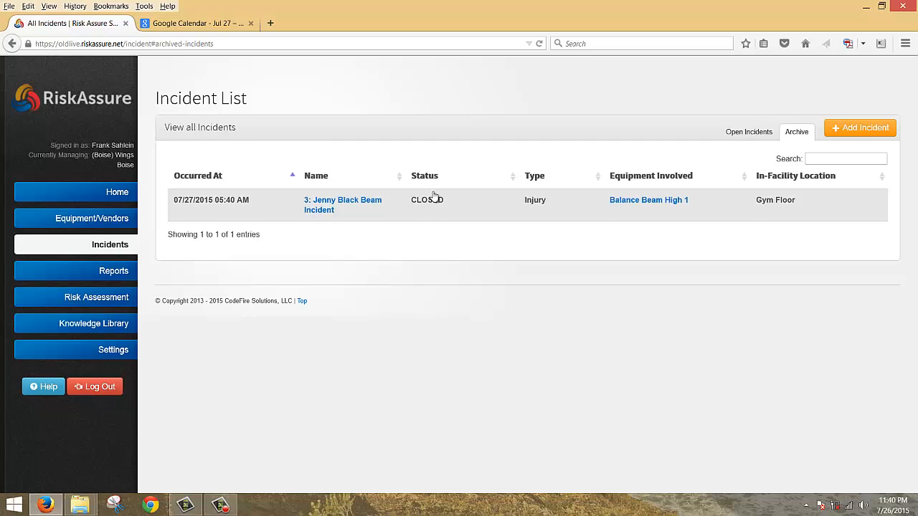
pyautogui.click(742, 136)
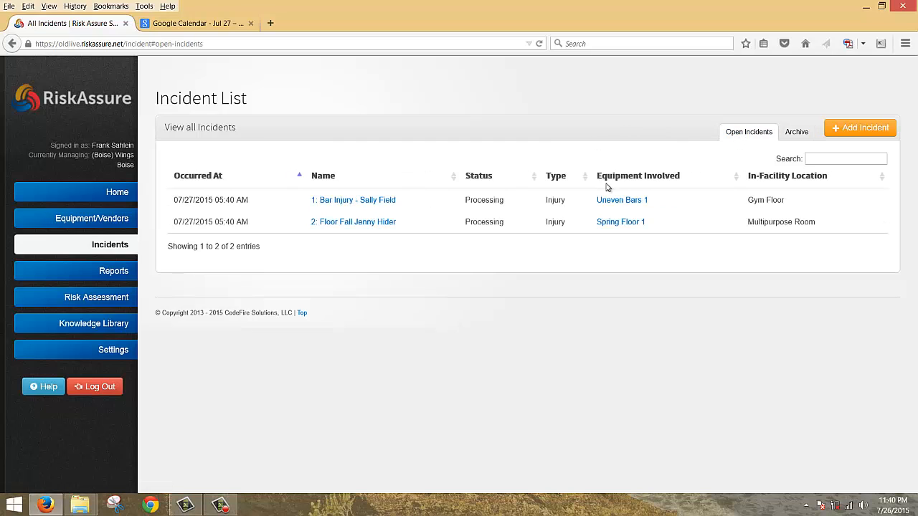
pyautogui.click(343, 203)
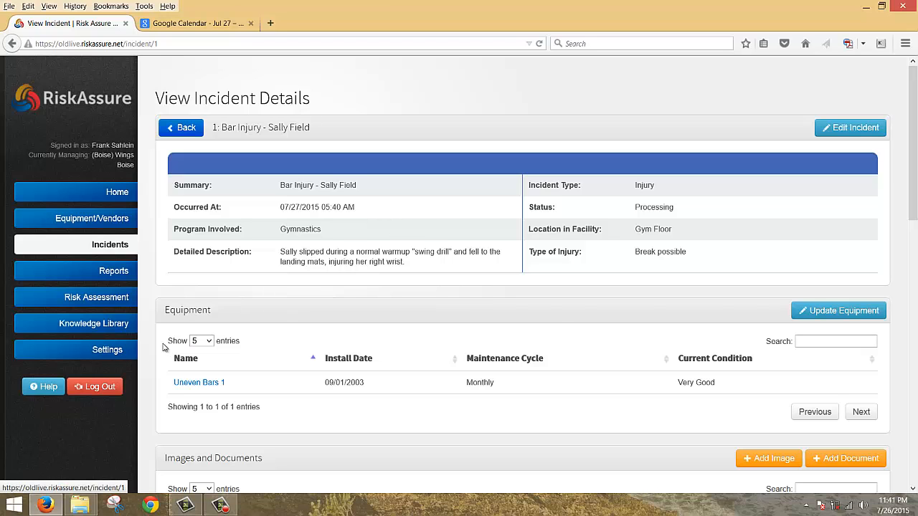
# - Scroll through incident 1's Parent Signature document, two follow-up actions and update history, then back up
pyautogui.scroll(-3, 407, 214)
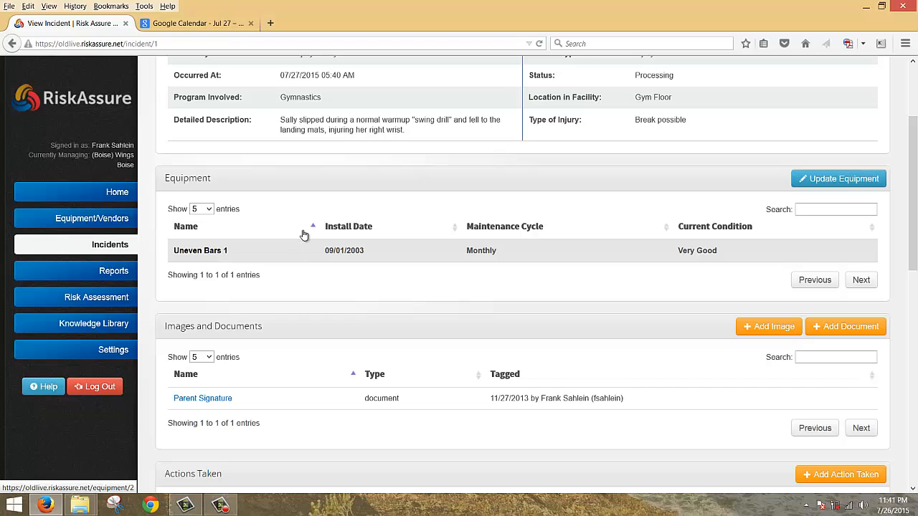
pyautogui.scroll(-3, 314, 230)
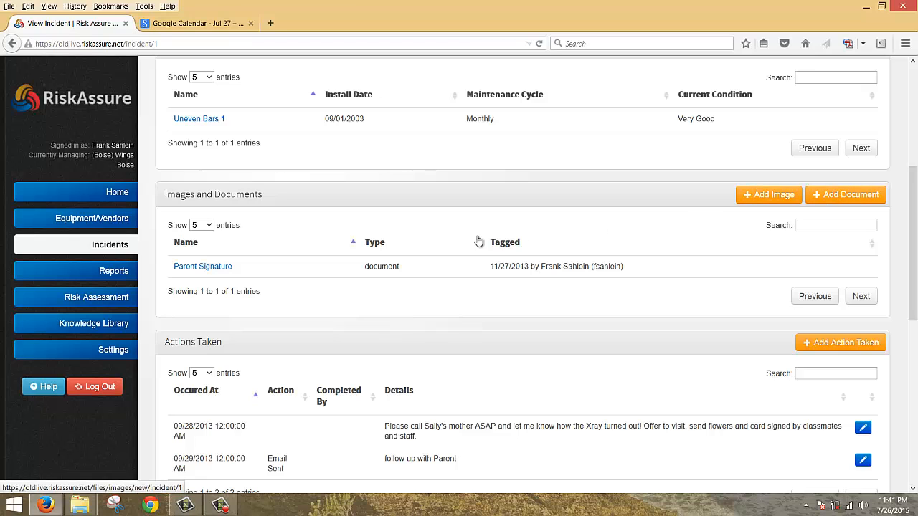
pyautogui.scroll(-2, 372, 289)
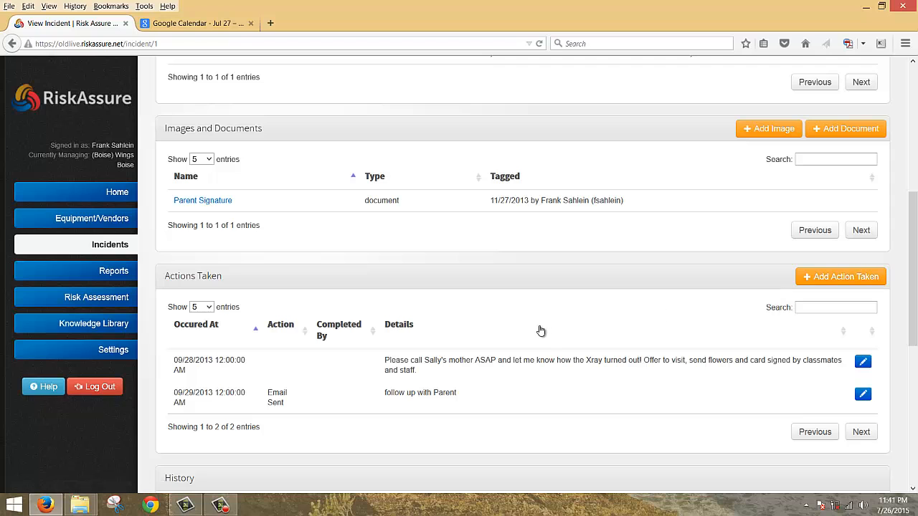
pyautogui.scroll(-8, 541, 330)
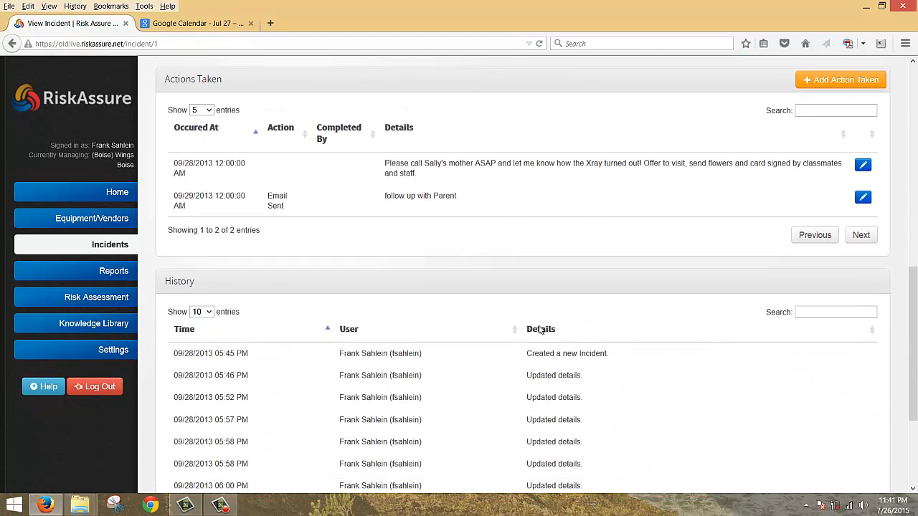
pyautogui.scroll(18, 567, 322)
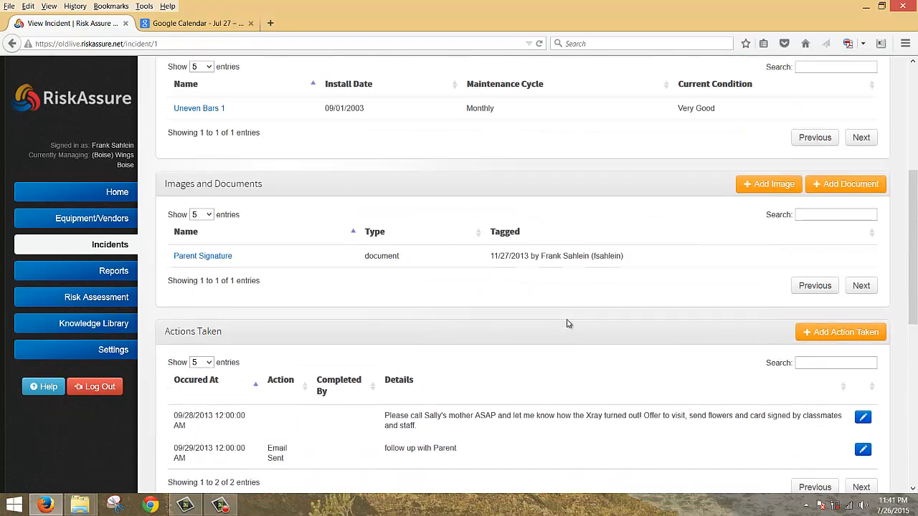
# - Edit the Bar Injury incident, checking Incident Type stays Injury and Status stays Processing
pyautogui.click(828, 132)
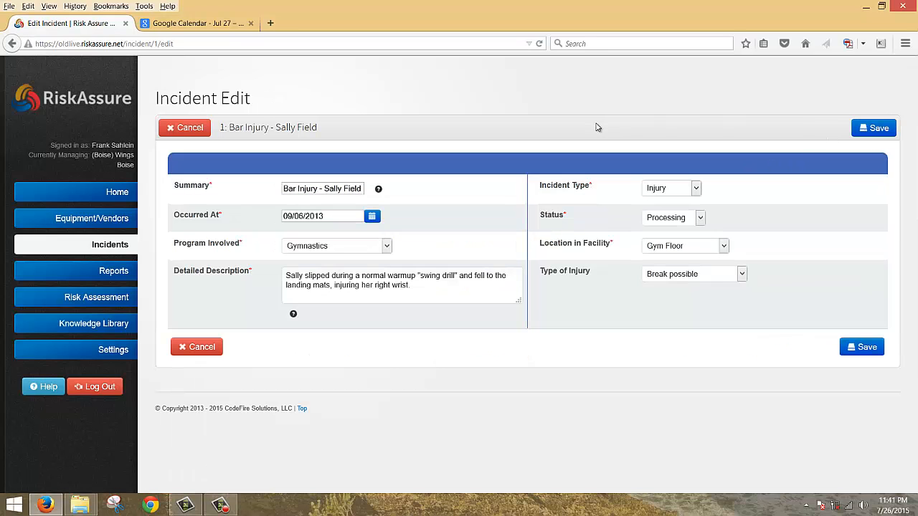
pyautogui.moveTo(379, 190)
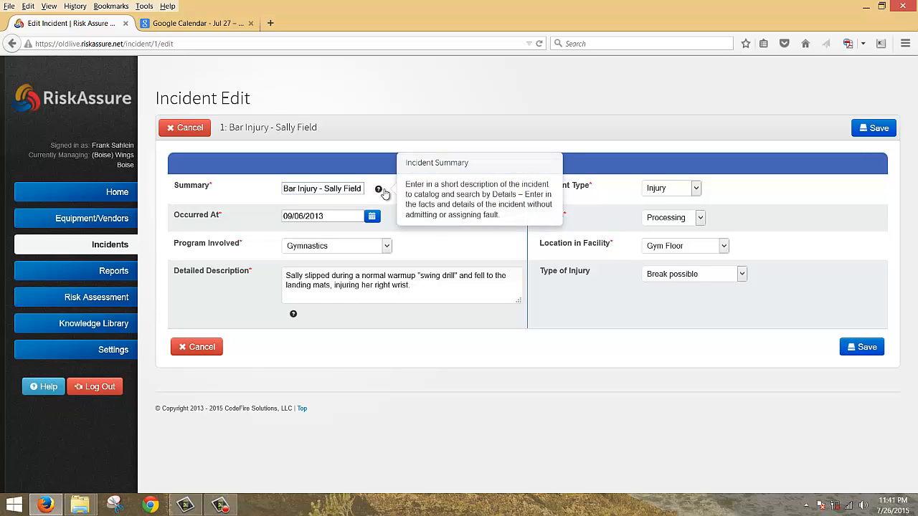
pyautogui.click(695, 189)
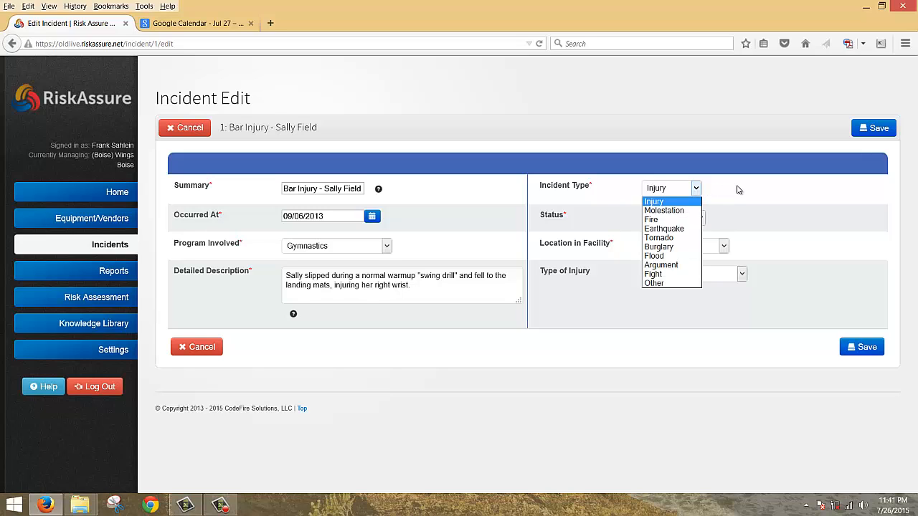
pyautogui.click(739, 190)
pyautogui.click(700, 218)
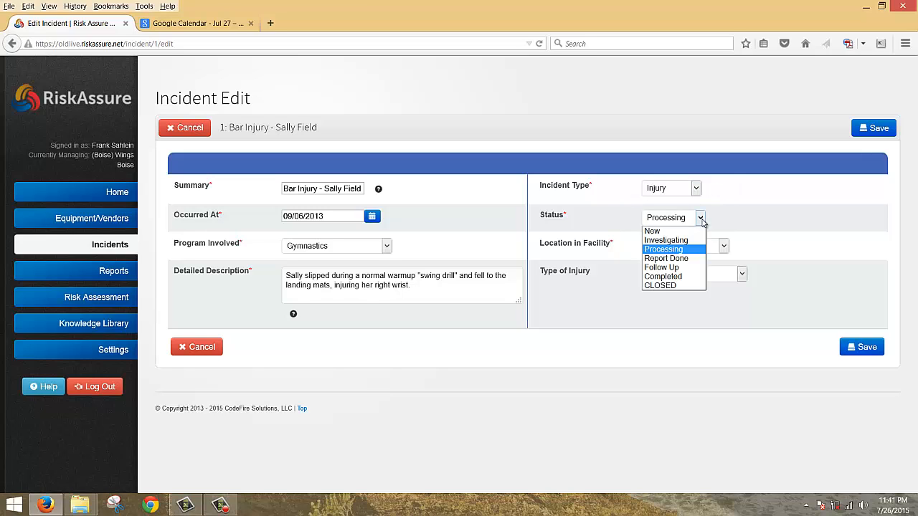
pyautogui.click(748, 221)
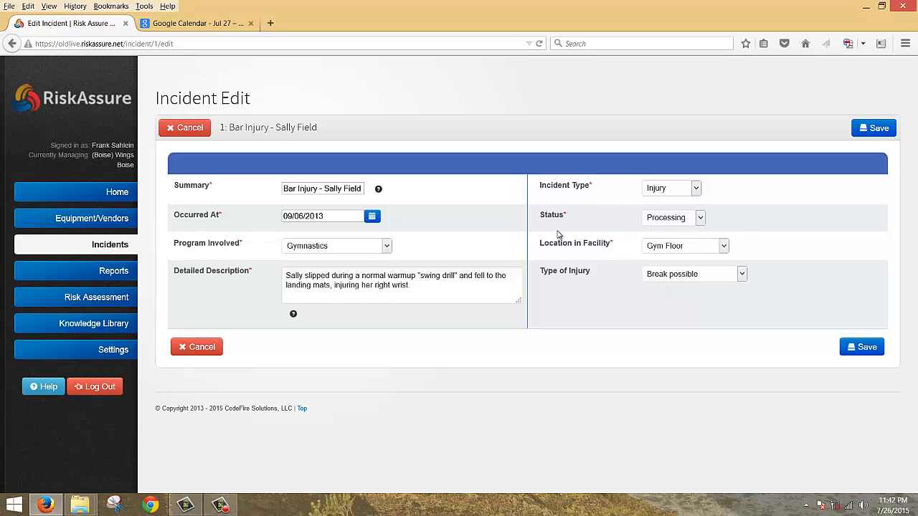
# - Confirm Program Gymnastics, Location Gym Floor and Type of Injury Break possible, leaving them unchanged
pyautogui.click(388, 246)
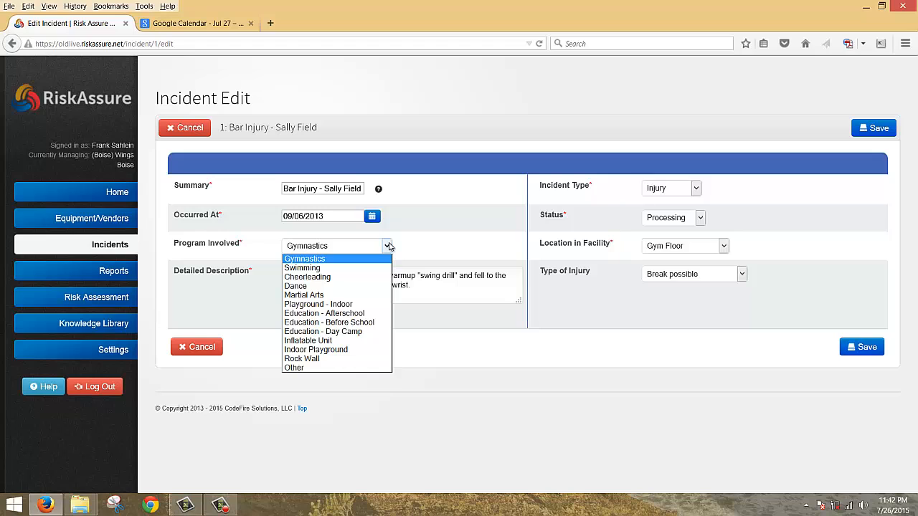
pyautogui.click(423, 245)
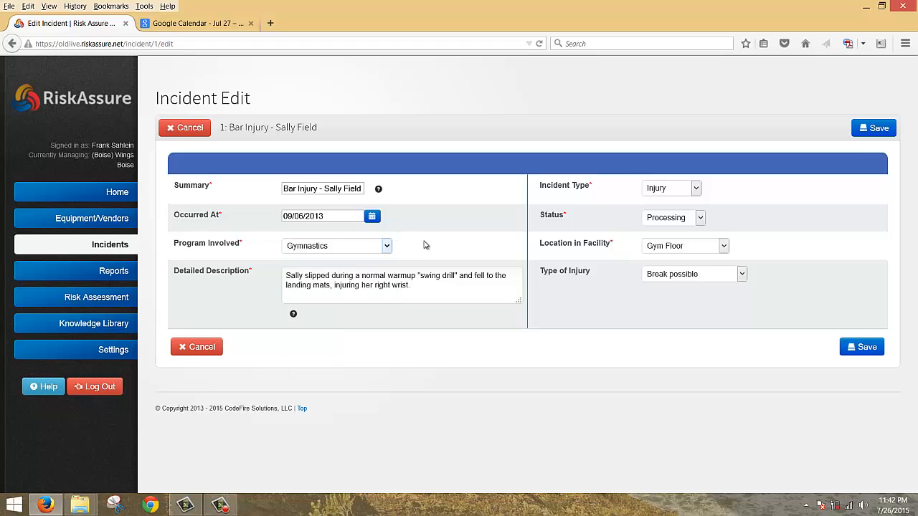
pyautogui.click(724, 246)
pyautogui.click(775, 246)
pyautogui.click(743, 275)
pyautogui.click(788, 253)
pyautogui.moveTo(293, 315)
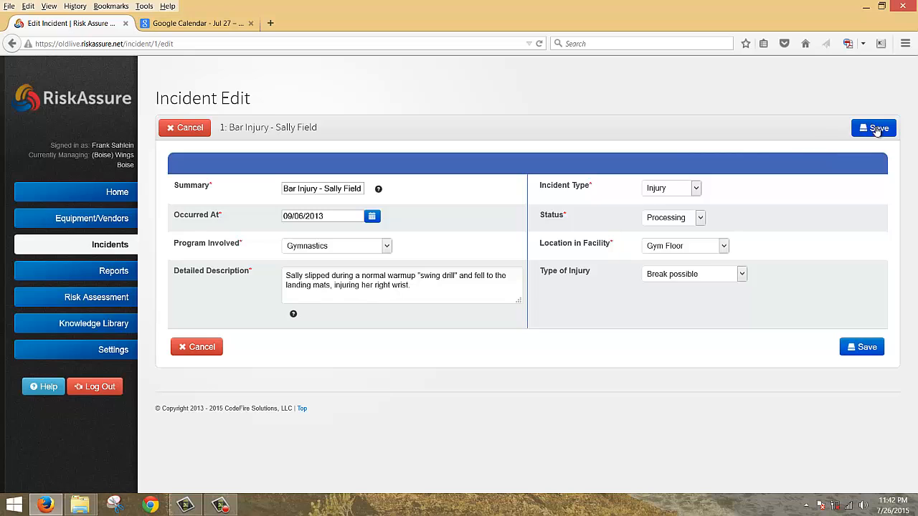
# - Leave the edit form and scroll incident 1's details down to the Actions Taken table
pyautogui.click(190, 128)
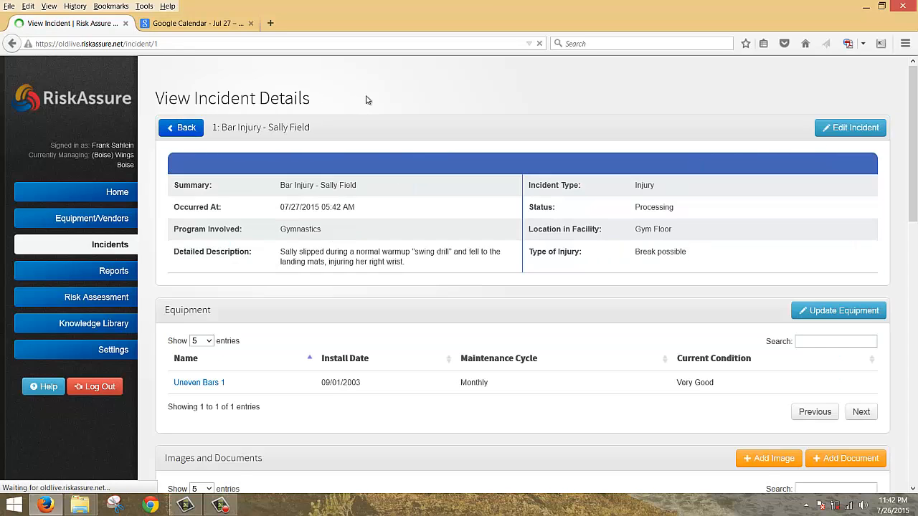
pyautogui.scroll(-2, 561, 198)
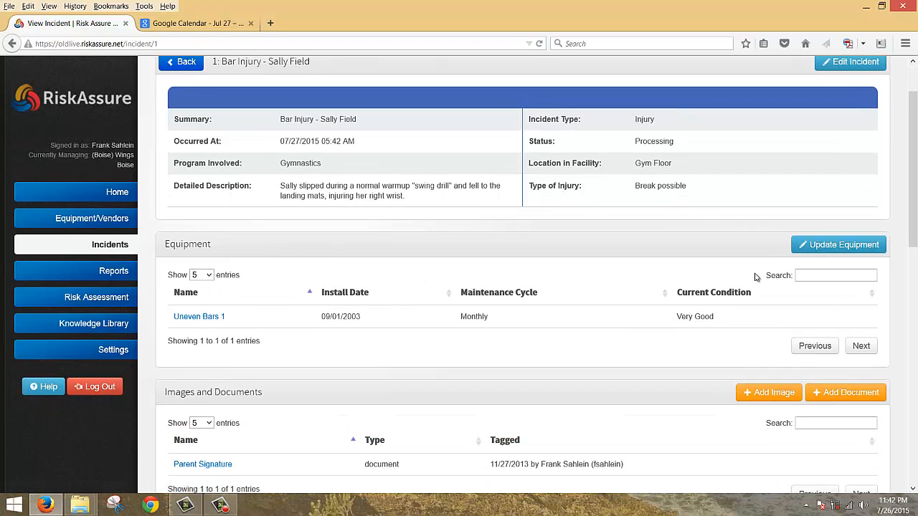
pyautogui.click(798, 275)
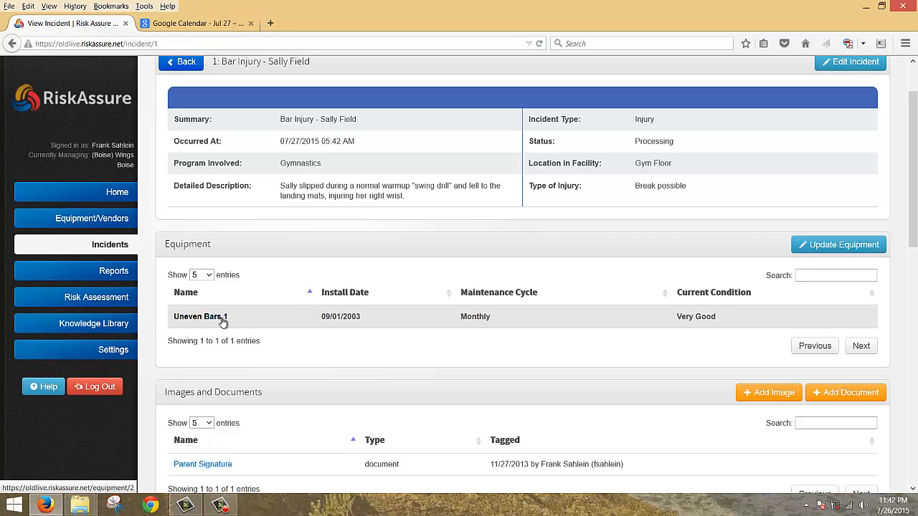
pyautogui.scroll(-6, 222, 322)
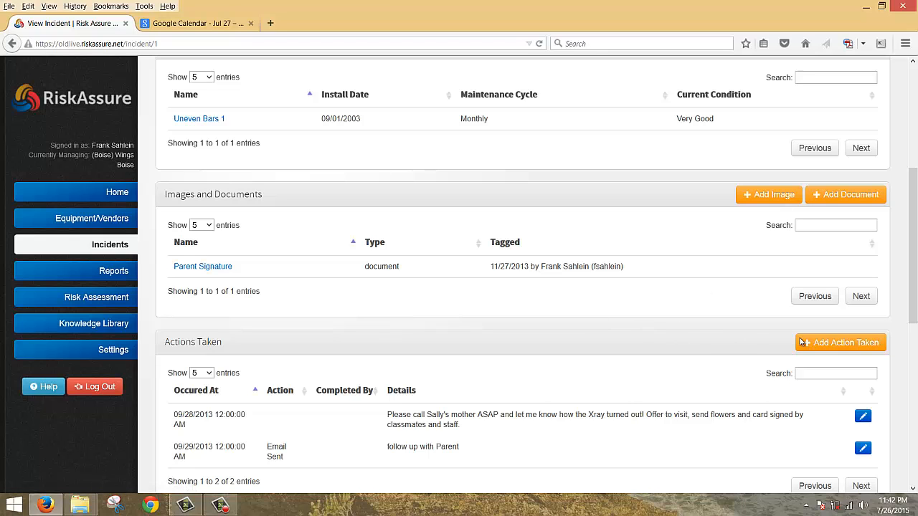
pyautogui.click(827, 345)
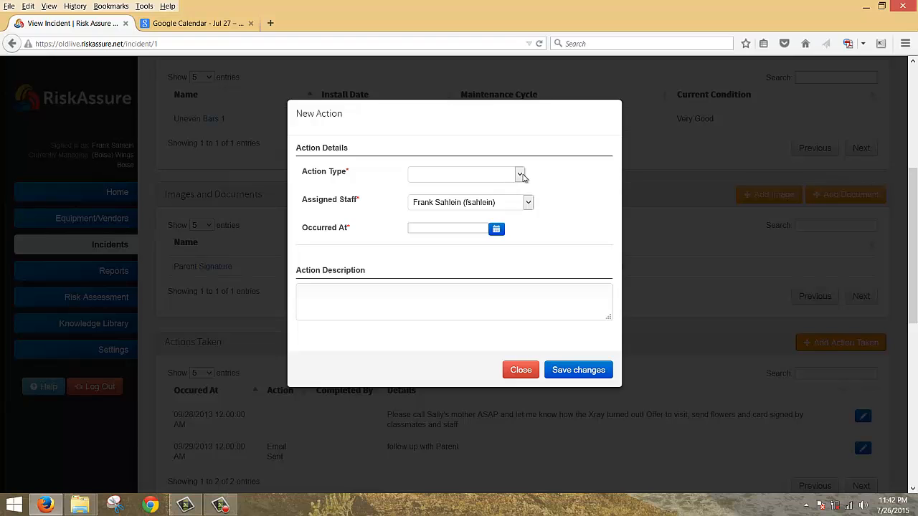
pyautogui.click(519, 176)
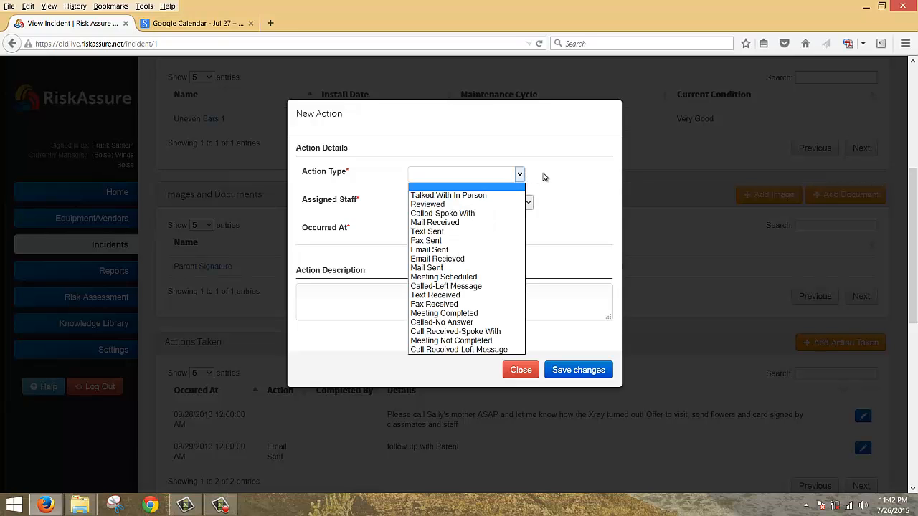
pyautogui.click(543, 177)
pyautogui.click(527, 204)
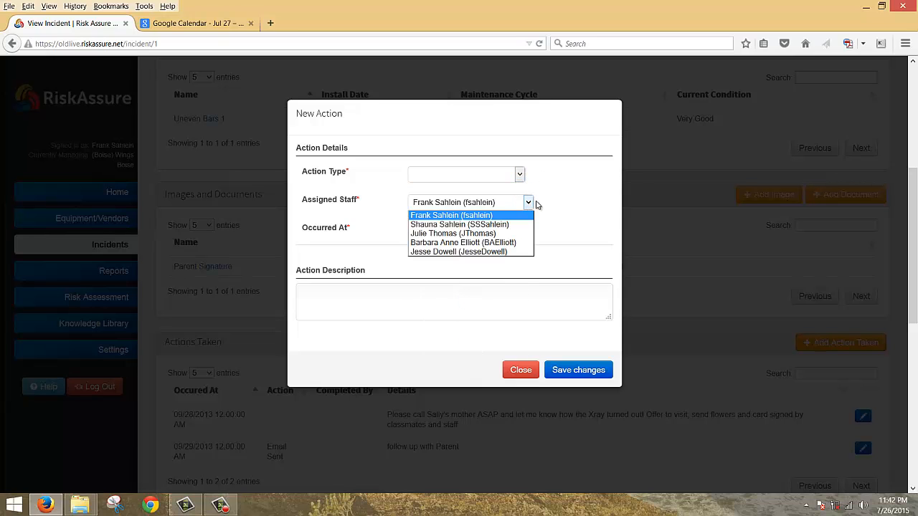
pyautogui.click(547, 204)
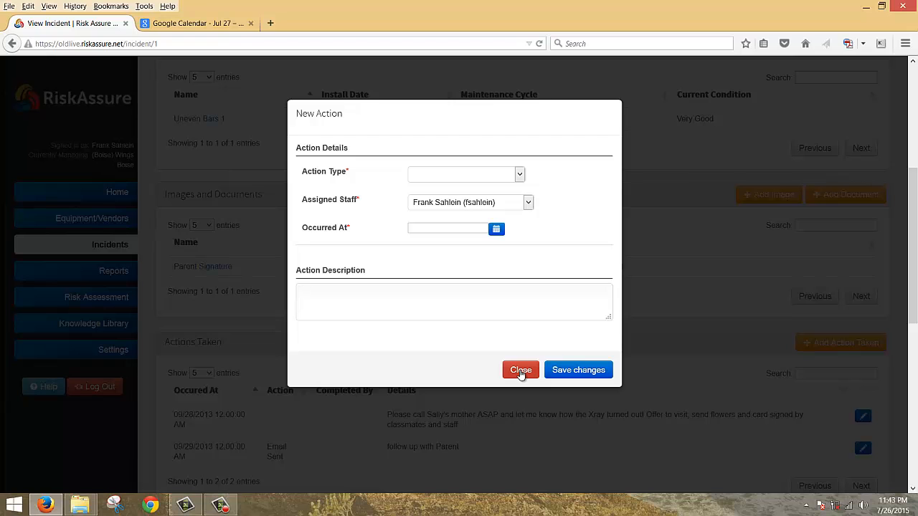
pyautogui.click(520, 371)
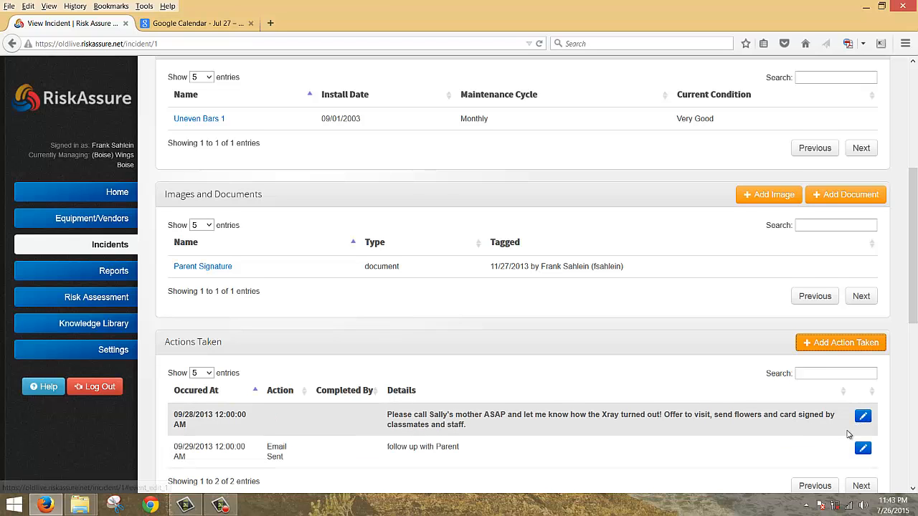
# - Scroll the Bar Injury page down and back up, then return to the open Incident List
pyautogui.scroll(-2, 860, 412)
pyautogui.scroll(10, 739, 362)
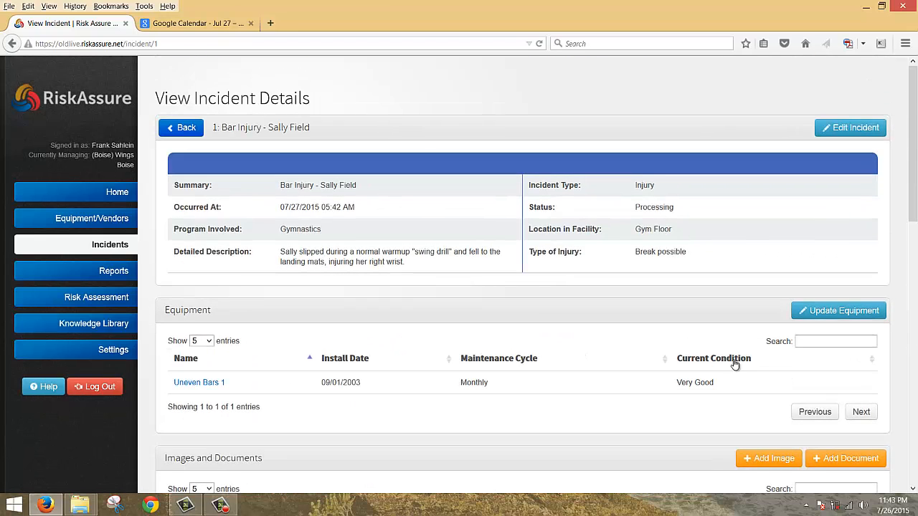
pyautogui.click(181, 127)
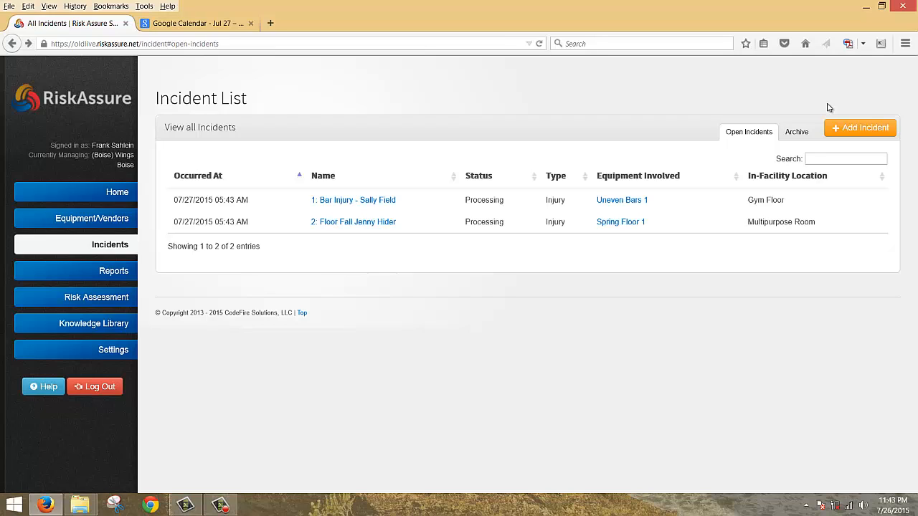
# - Open a Create New Incident form, try the Equipment Filter Choices field, then cancel unsaved
pyautogui.click(867, 130)
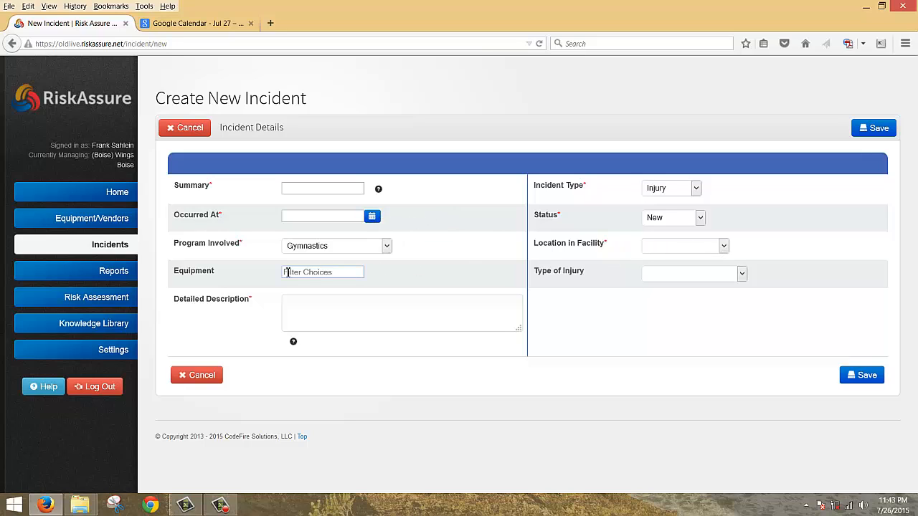
pyautogui.click(343, 272)
pyautogui.moveTo(294, 345)
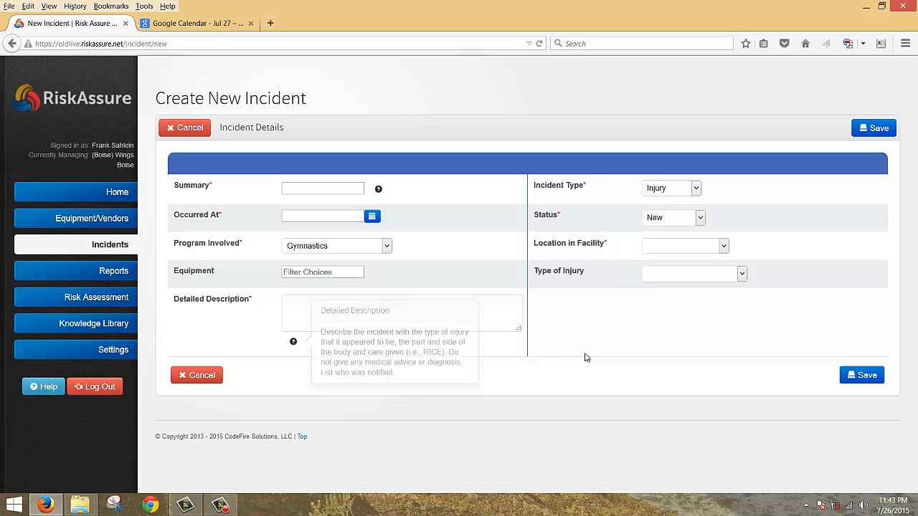
pyautogui.click(191, 132)
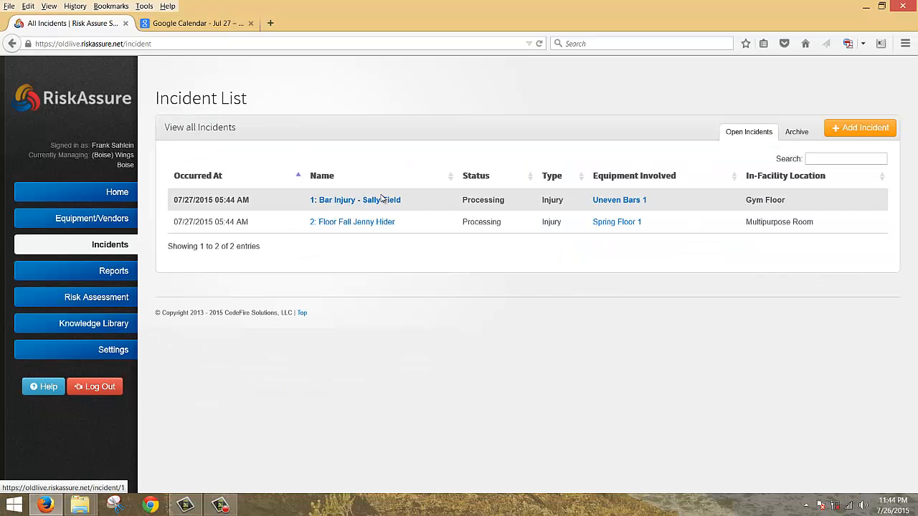
# - View the Archive tab, switch back to Open Incidents, then go to the Welcome home page
pyautogui.click(793, 136)
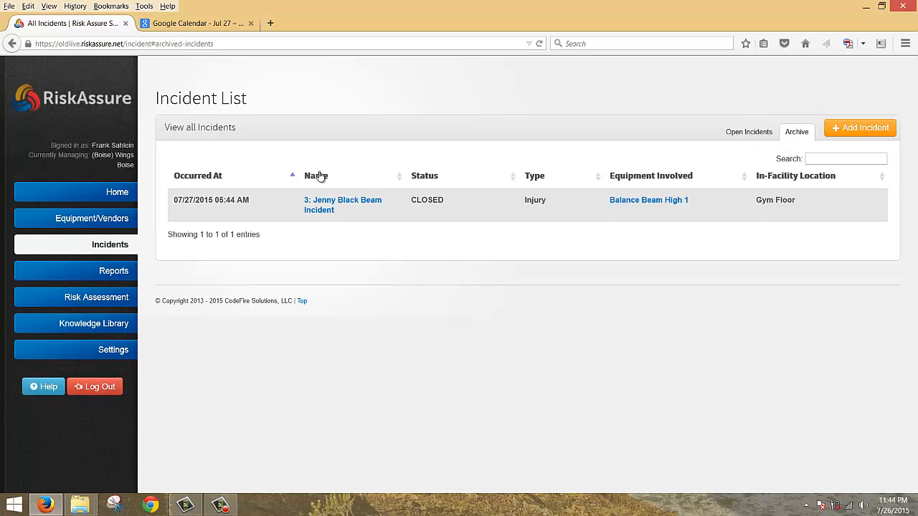
pyautogui.click(738, 132)
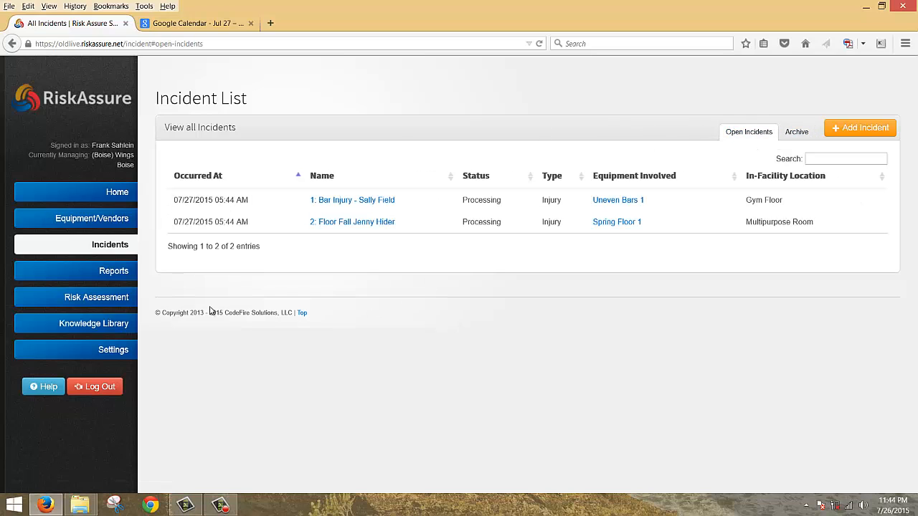
pyautogui.click(111, 193)
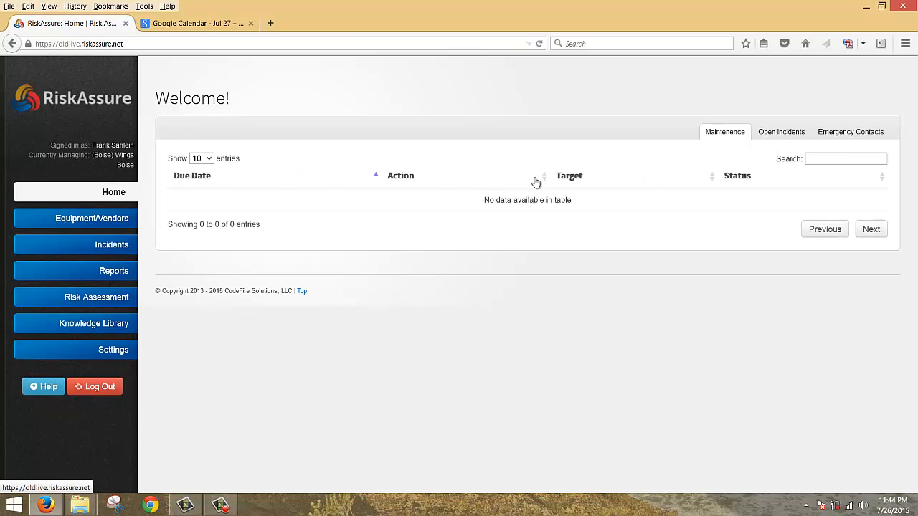
# - Cycle the home page's Open Incidents, Emergency Contacts and Maintenance tabs, then open the Incident List
pyautogui.click(762, 137)
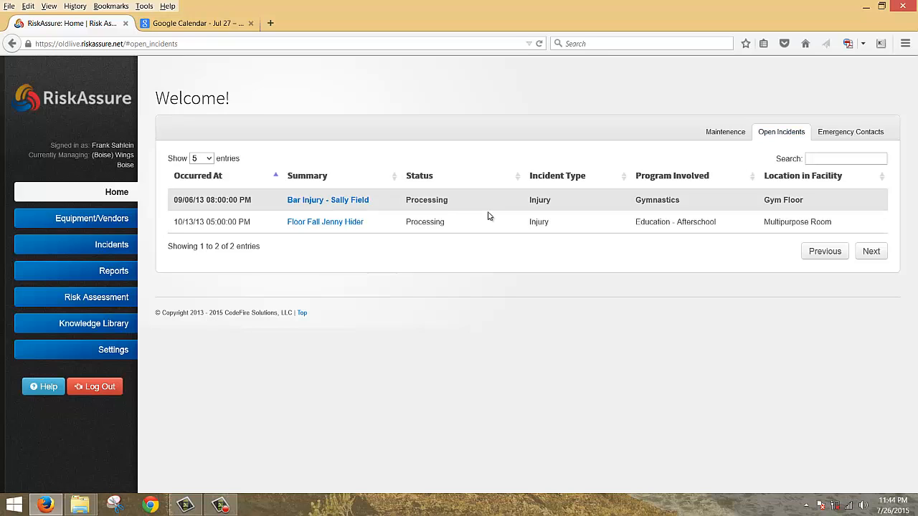
pyautogui.click(836, 135)
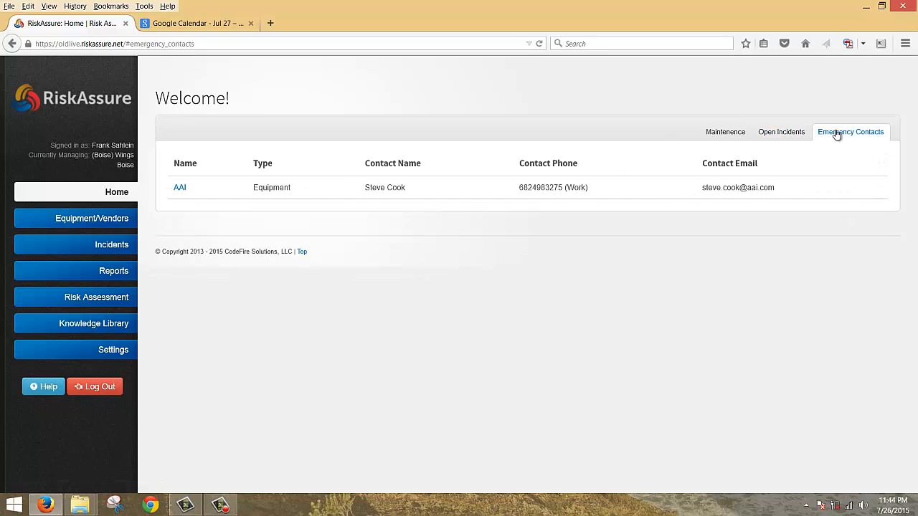
pyautogui.click(778, 135)
pyautogui.click(715, 136)
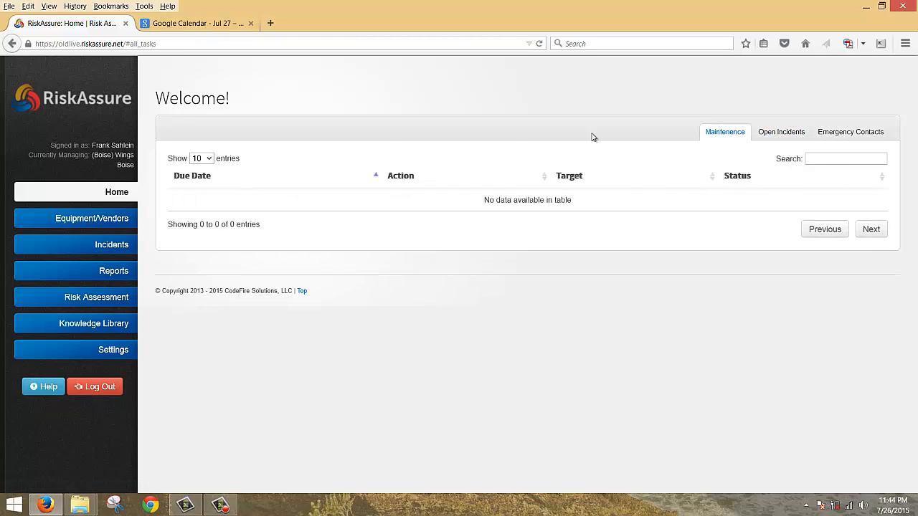
pyautogui.click(106, 246)
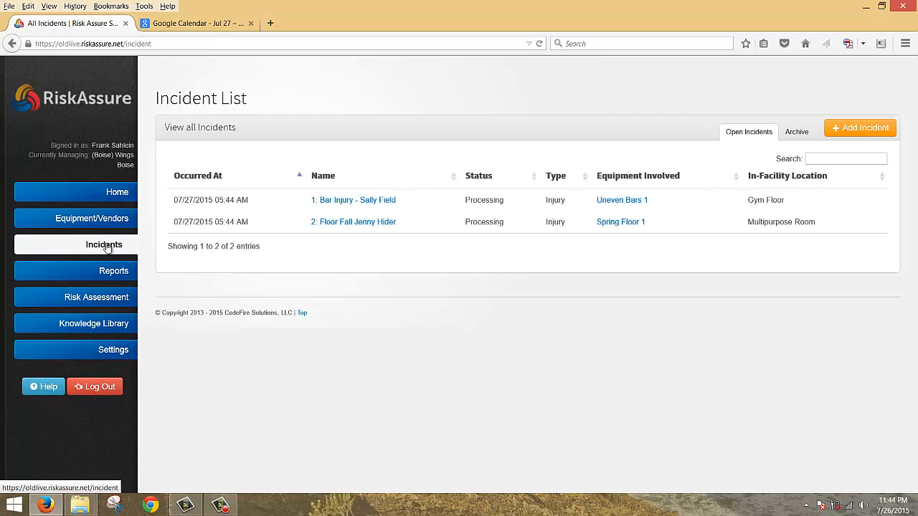